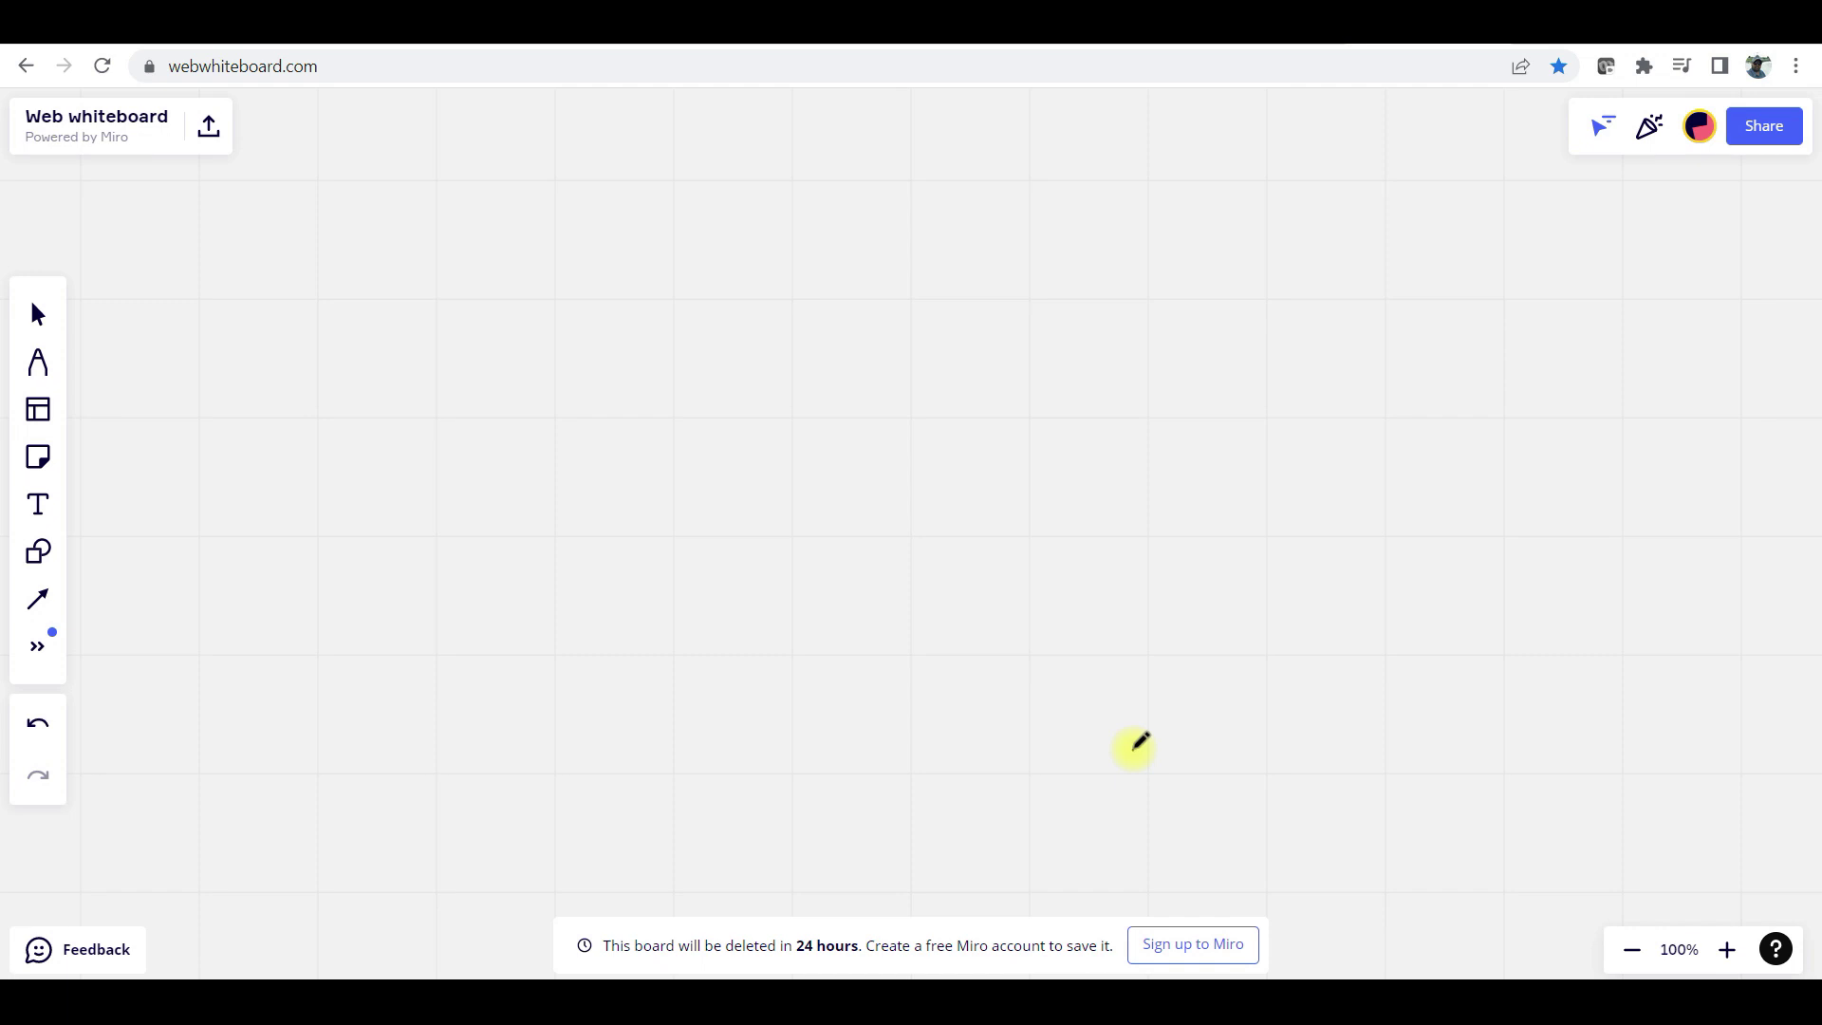
Step: Place a single small pen dot just below the centre of the blank board
{"action": "left_click", "coordinate": [1134, 749]}
Step: Handwrite the word CLOUD near the top of the board
{"action": "left_click_drag", "start_coordinate": [627, 311], "coordinate": [655, 382]}
{"action": "left_click_drag", "start_coordinate": [655, 294], "coordinate": [712, 359]}
{"action": "left_click_drag", "start_coordinate": [768, 306], "coordinate": [850, 277]}
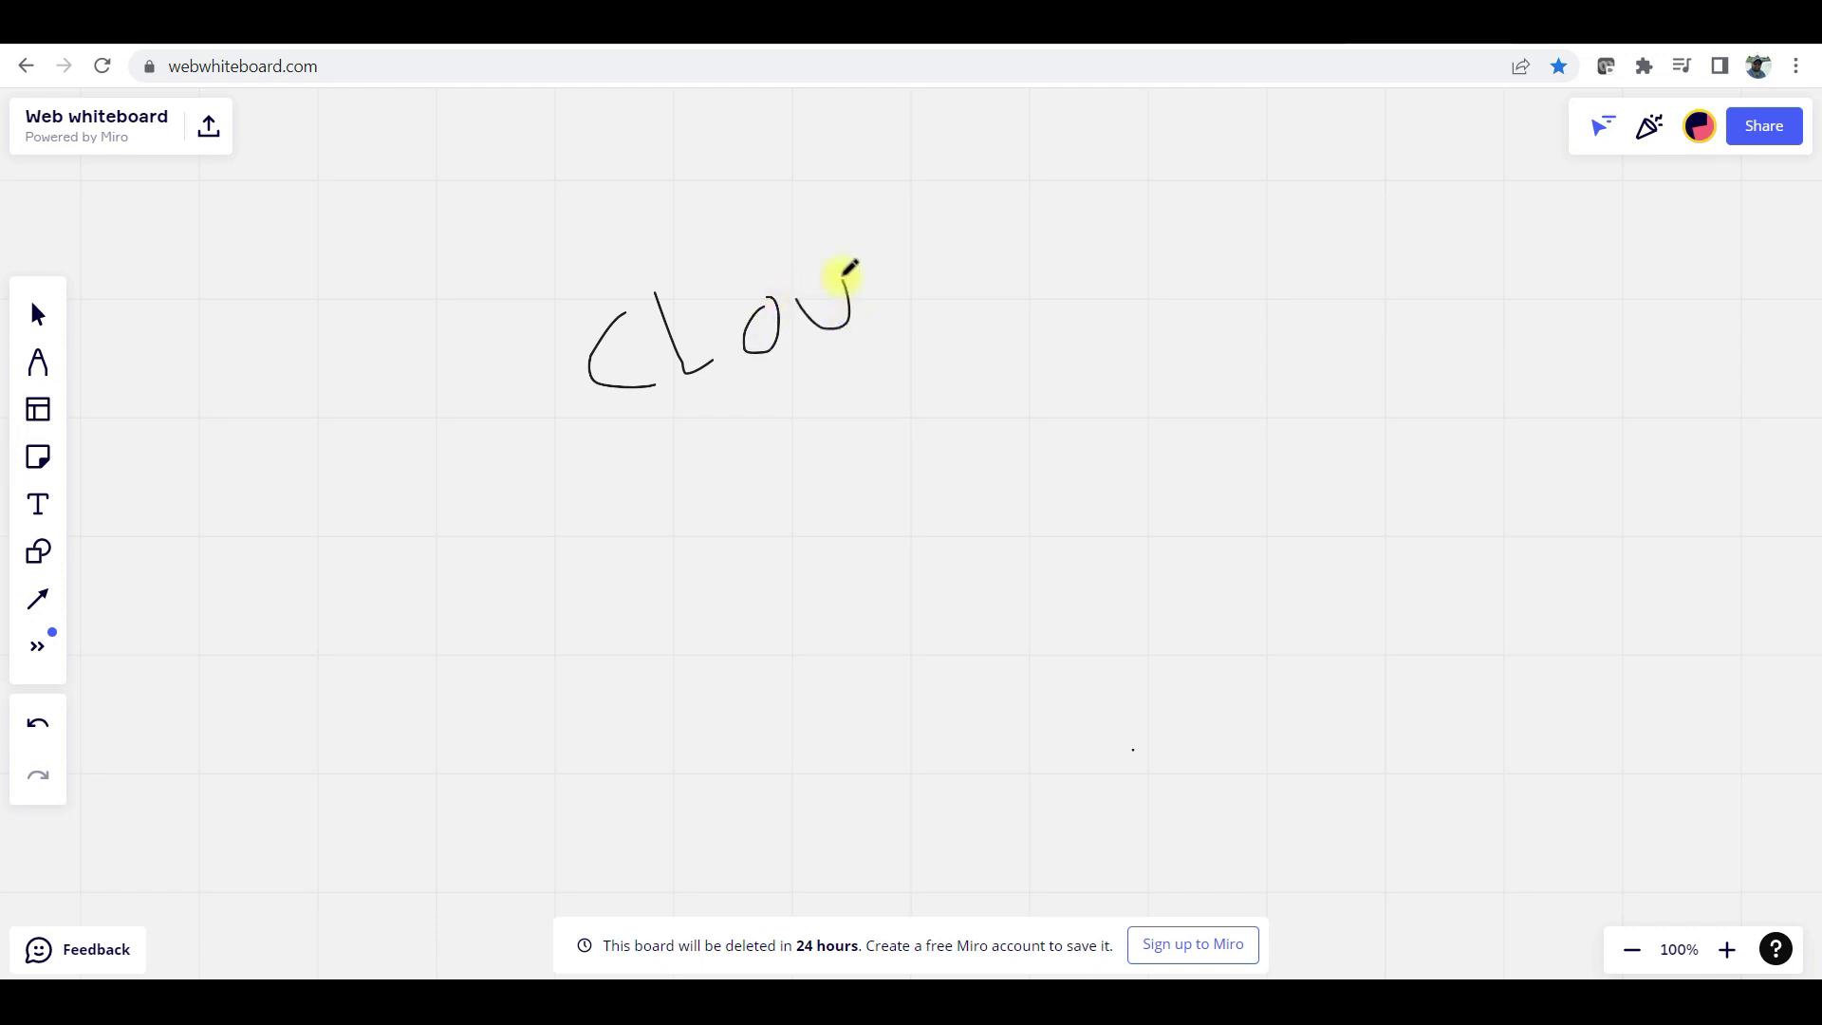
{"action": "mouse_move", "coordinate": [886, 266]}
{"action": "left_mouse_down"}
{"action": "mouse_move", "coordinate": [897, 316]}
{"action": "mouse_move", "coordinate": [948, 257]}
{"action": "mouse_move", "coordinate": [866, 337]}
{"action": "left_mouse_up"}
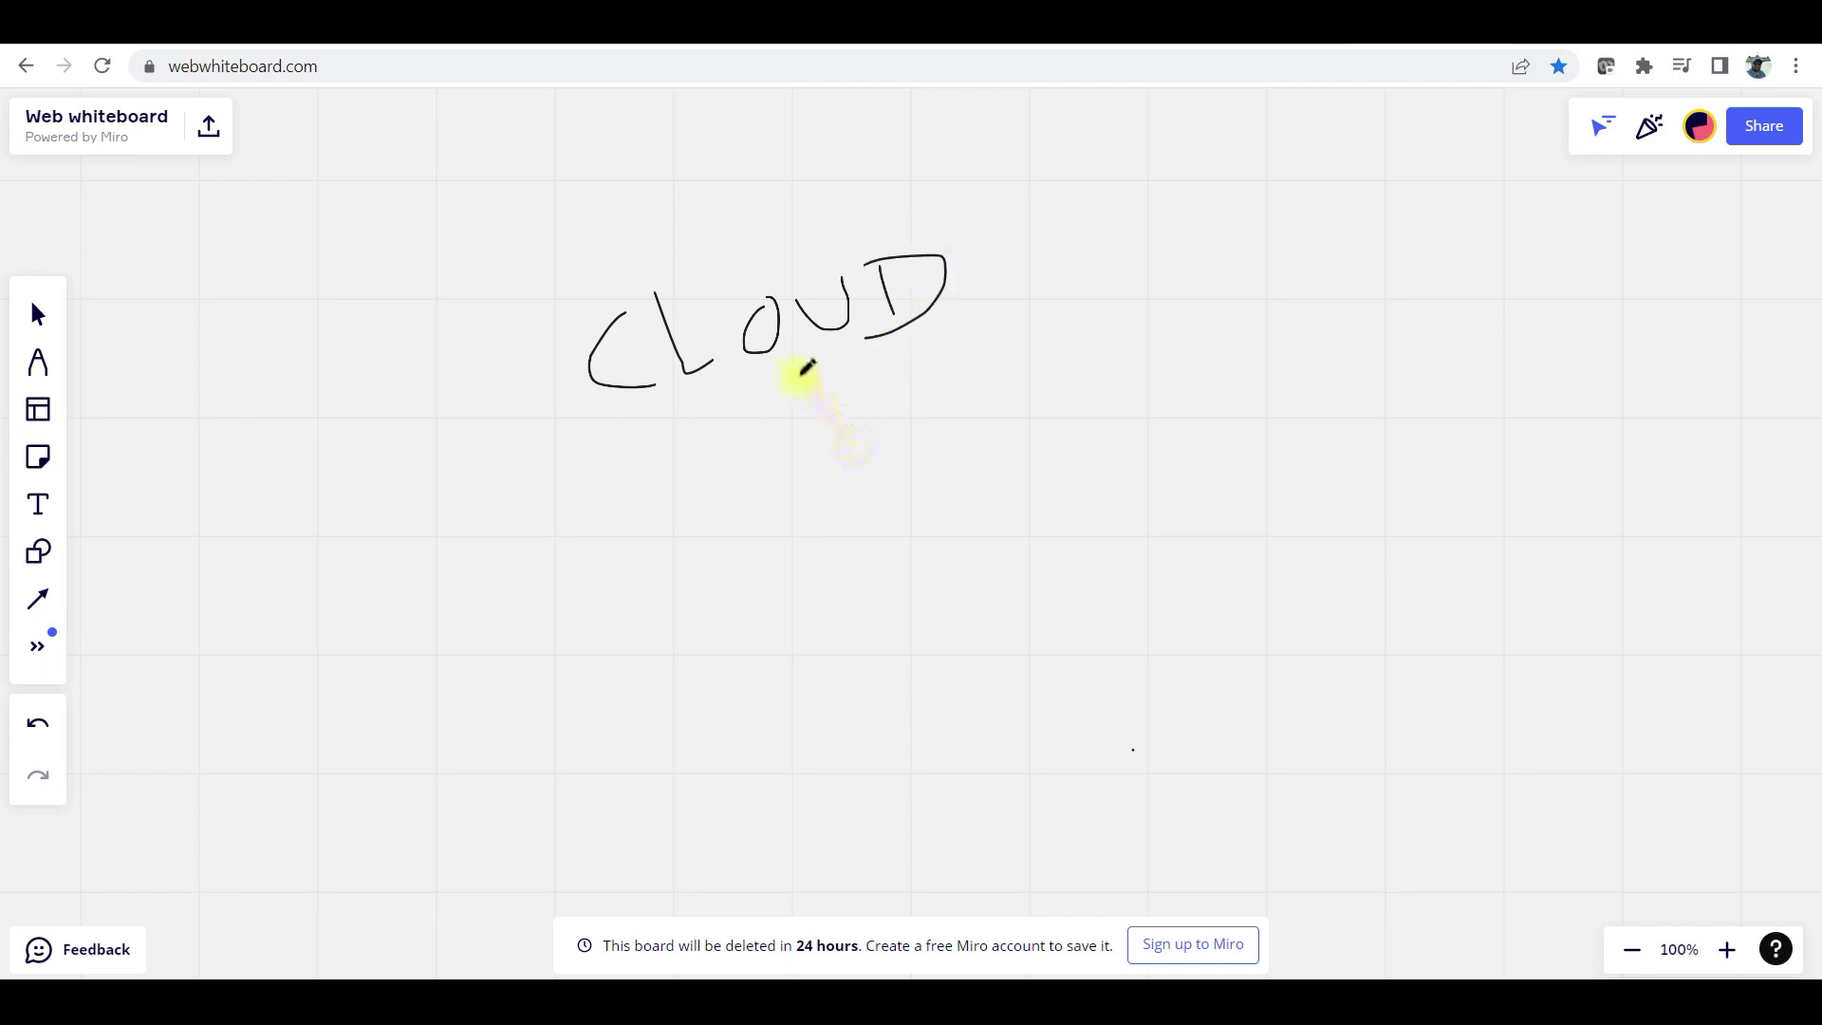
Step: Draw a downward arrow under CLOUD and begin writing TELUGU beneath it
{"action": "mouse_move", "coordinate": [794, 374]}
{"action": "left_mouse_down"}
{"action": "mouse_move", "coordinate": [837, 454]}
{"action": "mouse_move", "coordinate": [846, 395]}
{"action": "left_mouse_up"}
{"action": "mouse_move", "coordinate": [758, 510]}
{"action": "left_mouse_down"}
{"action": "mouse_move", "coordinate": [817, 499]}
{"action": "mouse_move", "coordinate": [805, 550]}
{"action": "left_mouse_up"}
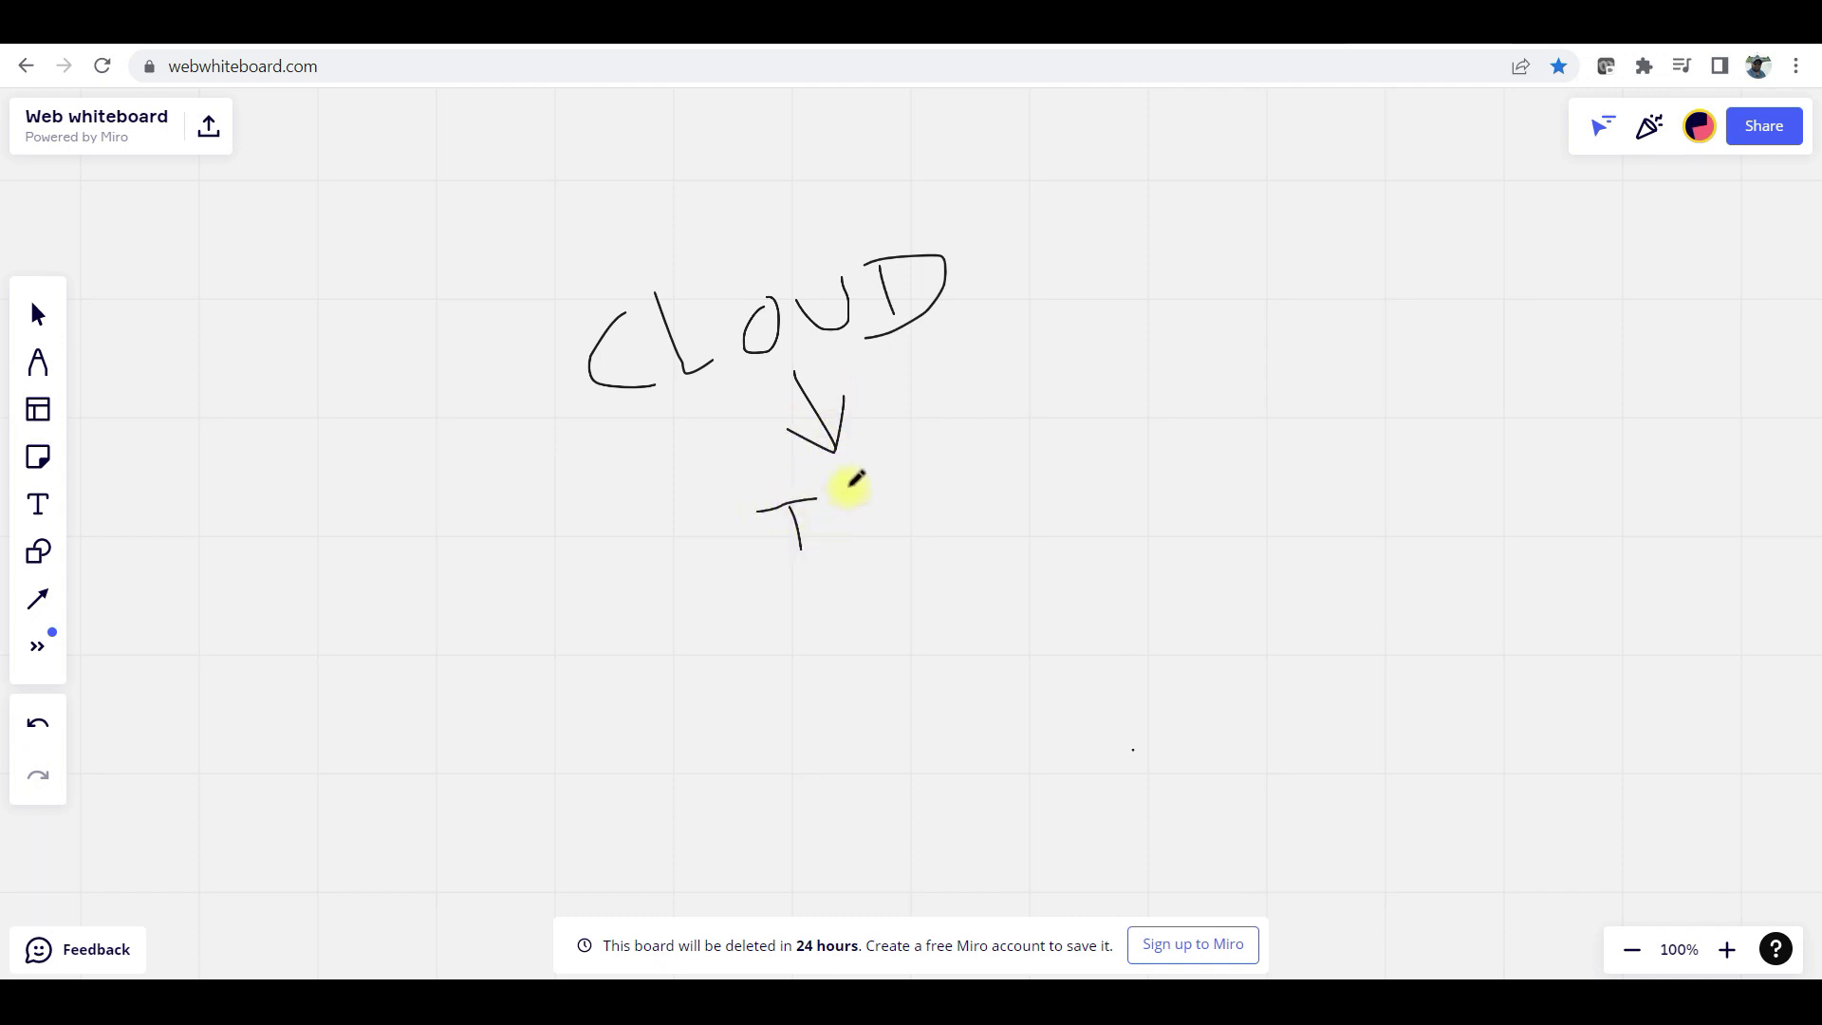
{"action": "mouse_move", "coordinate": [851, 491]}
{"action": "left_mouse_down"}
{"action": "mouse_move", "coordinate": [888, 532]}
{"action": "mouse_move", "coordinate": [929, 507]}
{"action": "mouse_move", "coordinate": [948, 445]}
{"action": "mouse_move", "coordinate": [1005, 490]}
{"action": "mouse_move", "coordinate": [1017, 452]}
{"action": "mouse_move", "coordinate": [1036, 479]}
{"action": "mouse_move", "coordinate": [1019, 479]}
{"action": "mouse_move", "coordinate": [1058, 470]}
{"action": "left_mouse_up"}
Step: Finish TELUGU, then draw an arrow to the right and write AWS, undoing a misdrawn stroke
{"action": "mouse_move", "coordinate": [1057, 471]}
{"action": "left_mouse_down"}
{"action": "mouse_move", "coordinate": [1086, 441]}
{"action": "mouse_move", "coordinate": [1072, 398]}
{"action": "left_mouse_up"}
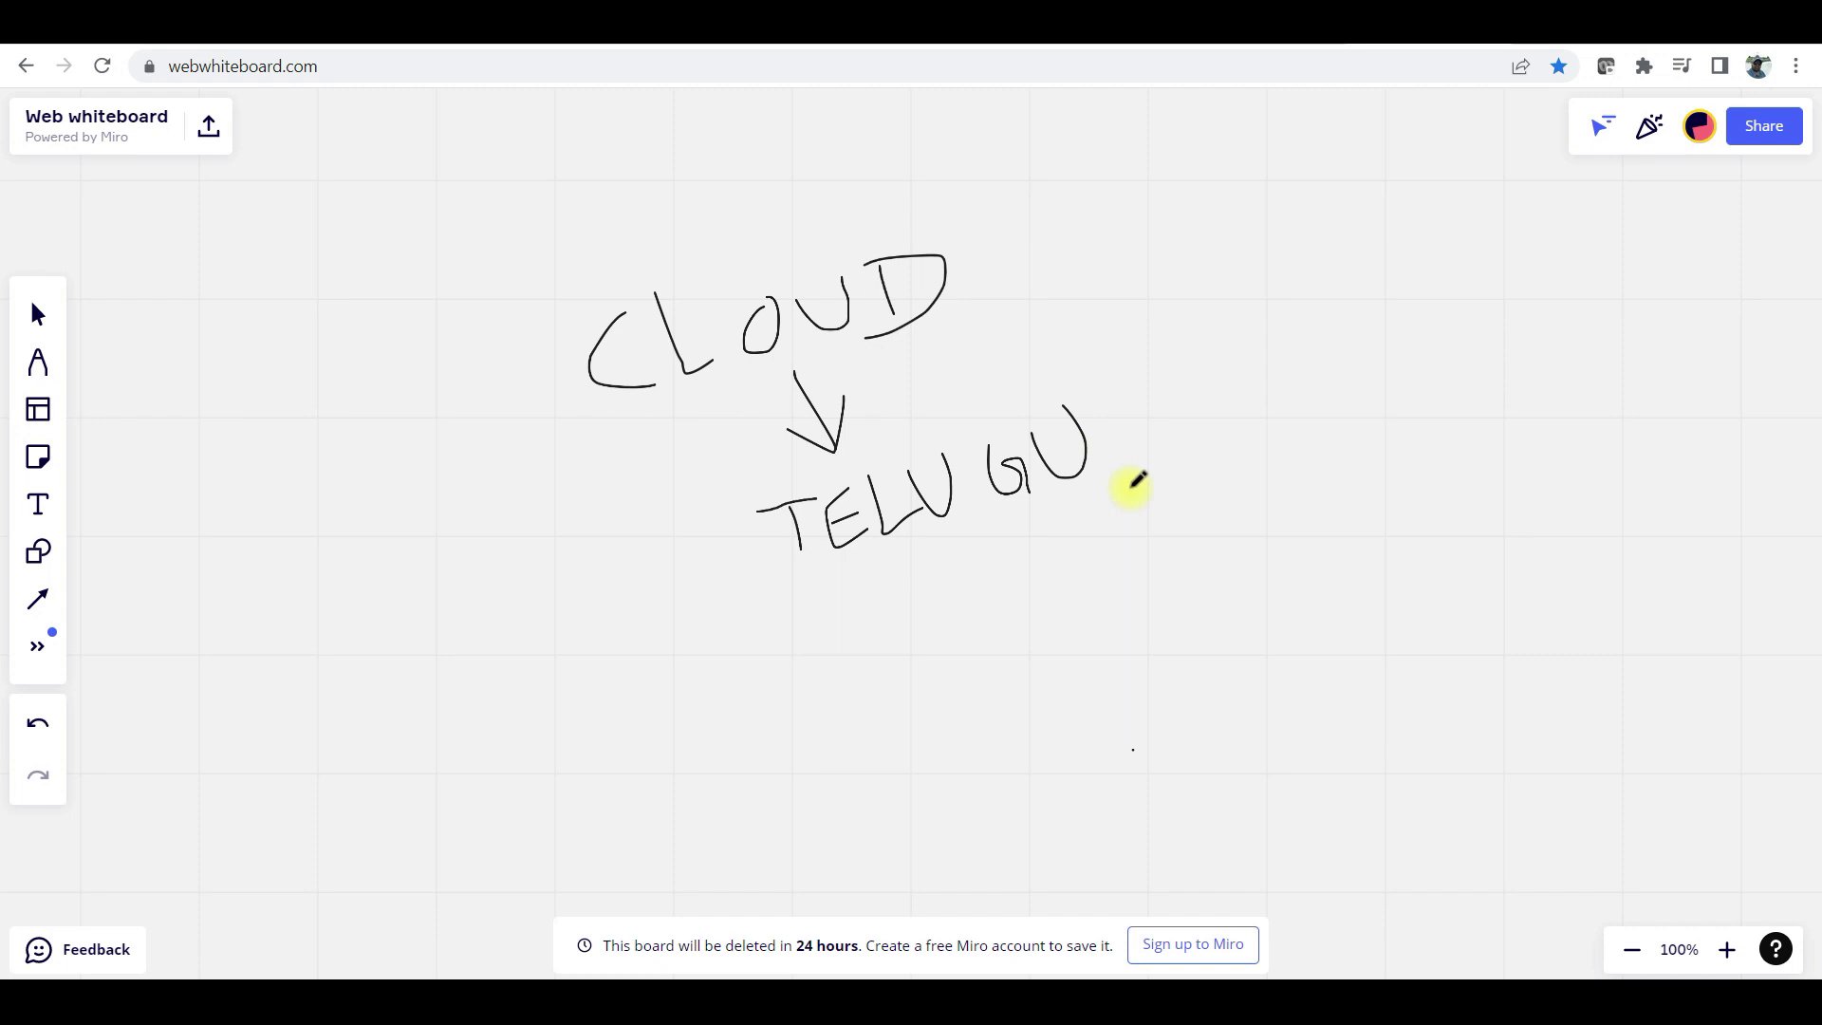
{"action": "mouse_move", "coordinate": [985, 289]}
{"action": "left_mouse_down"}
{"action": "mouse_move", "coordinate": [1093, 281]}
{"action": "mouse_move", "coordinate": [1071, 299]}
{"action": "mouse_move", "coordinate": [1146, 254]}
{"action": "mouse_move", "coordinate": [1195, 282]}
{"action": "mouse_move", "coordinate": [1160, 255]}
{"action": "left_mouse_up"}
{"action": "key", "text": "ctrl+z"}
{"action": "mouse_move", "coordinate": [1161, 253]}
{"action": "left_mouse_down"}
{"action": "mouse_move", "coordinate": [1212, 293]}
{"action": "mouse_move", "coordinate": [1227, 259]}
{"action": "left_mouse_up"}
{"action": "mouse_move", "coordinate": [1228, 259]}
{"action": "left_mouse_down"}
{"action": "mouse_move", "coordinate": [1243, 292]}
{"action": "mouse_move", "coordinate": [1254, 240]}
{"action": "mouse_move", "coordinate": [1260, 292]}
{"action": "left_mouse_up"}
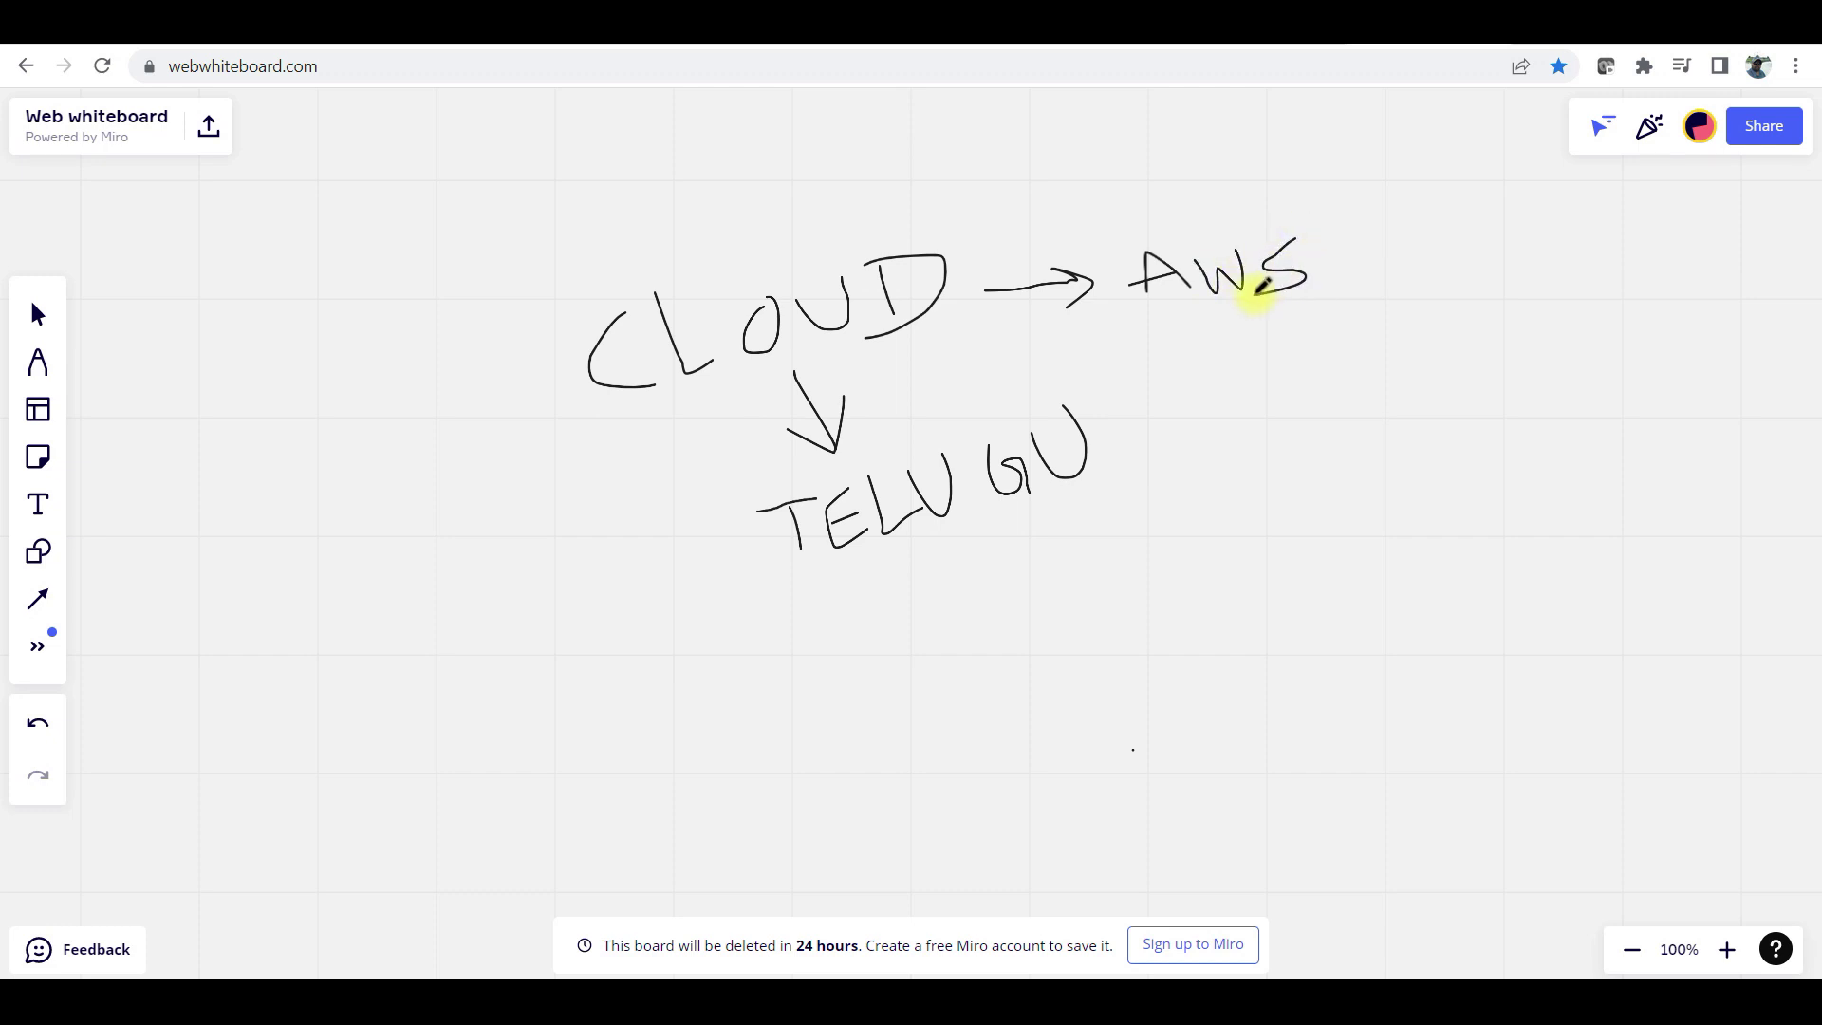
Step: Draw arrows to AZ and GCP, undoing a stray stroke, and double-tick GCP
{"action": "mouse_move", "coordinate": [1026, 353]}
{"action": "left_mouse_down"}
{"action": "mouse_move", "coordinate": [1093, 354]}
{"action": "mouse_move", "coordinate": [1075, 384]}
{"action": "mouse_move", "coordinate": [1165, 378]}
{"action": "mouse_move", "coordinate": [1263, 330]}
{"action": "mouse_move", "coordinate": [1233, 387]}
{"action": "mouse_move", "coordinate": [1288, 373]}
{"action": "mouse_move", "coordinate": [1278, 339]}
{"action": "left_mouse_up"}
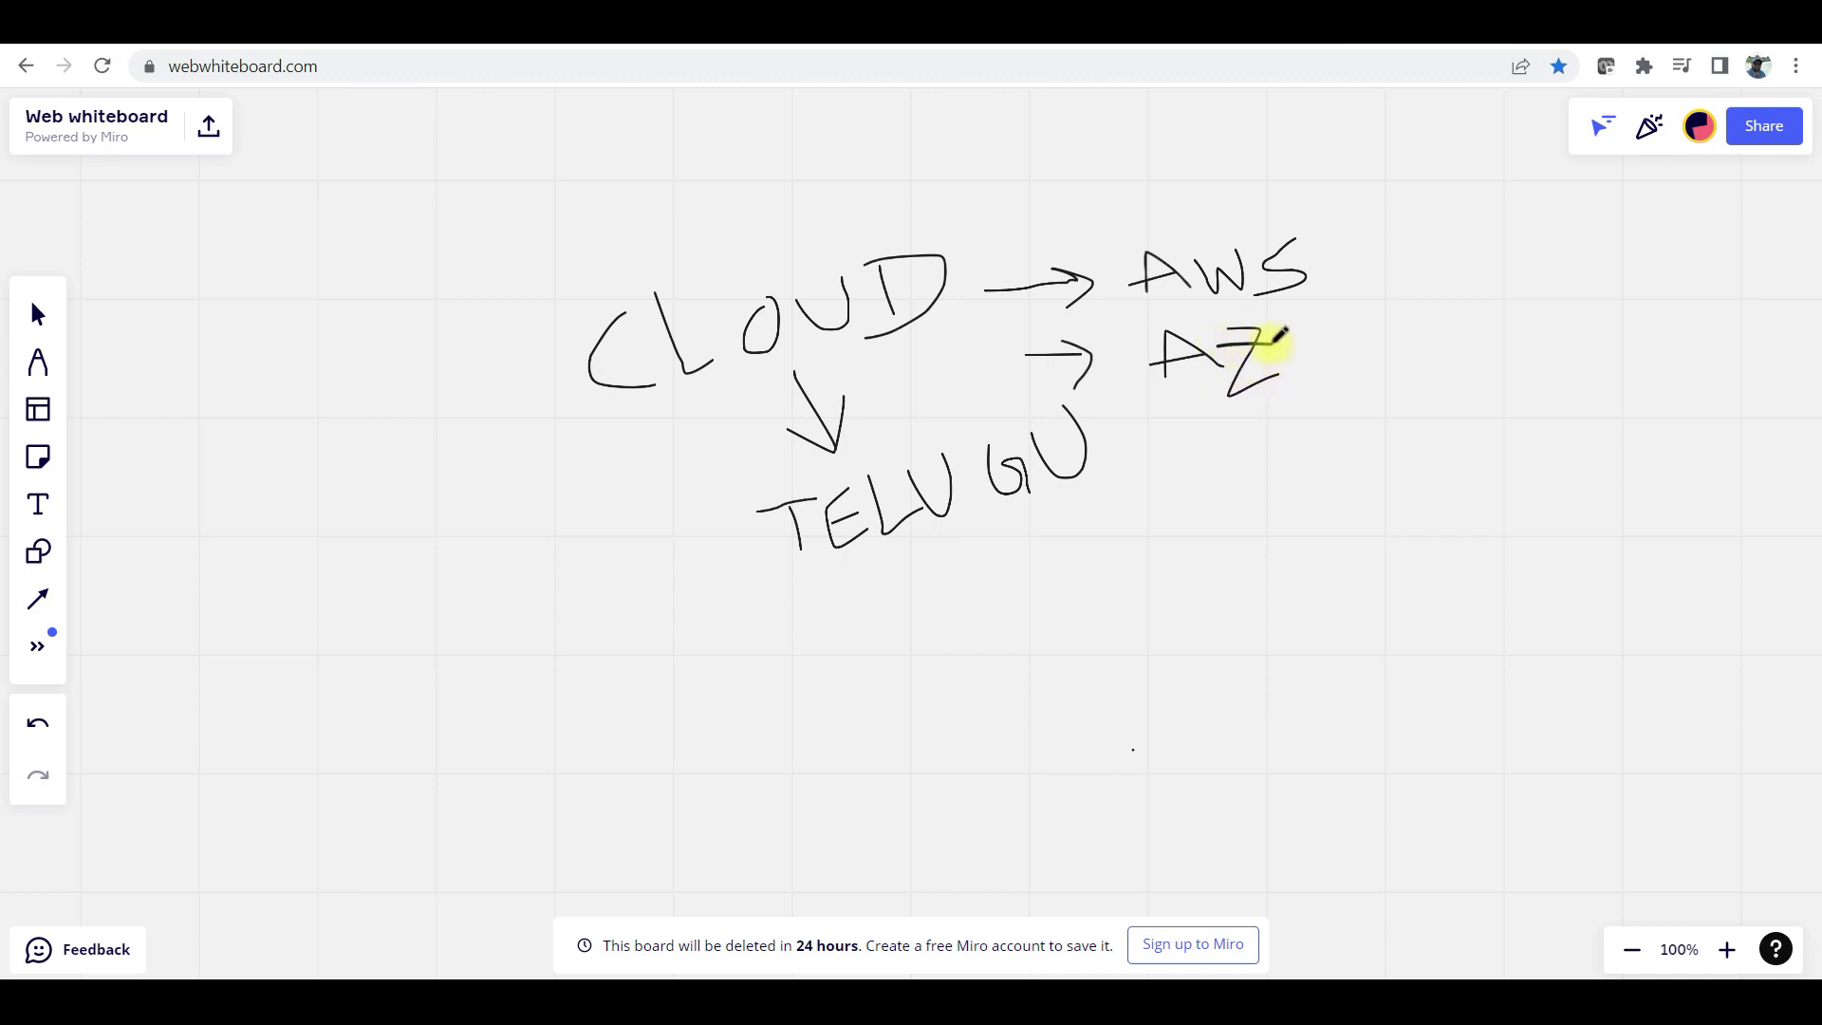
{"action": "key", "text": "ctrl+z"}
{"action": "mouse_move", "coordinate": [1114, 464]}
{"action": "left_mouse_down"}
{"action": "mouse_move", "coordinate": [1189, 447]}
{"action": "mouse_move", "coordinate": [1210, 481]}
{"action": "mouse_move", "coordinate": [1268, 438]}
{"action": "mouse_move", "coordinate": [1296, 477]}
{"action": "left_mouse_up"}
{"action": "mouse_move", "coordinate": [1307, 399]}
{"action": "left_mouse_down"}
{"action": "mouse_move", "coordinate": [1310, 424]}
{"action": "mouse_move", "coordinate": [1374, 456]}
{"action": "mouse_move", "coordinate": [1349, 434]}
{"action": "left_mouse_up"}
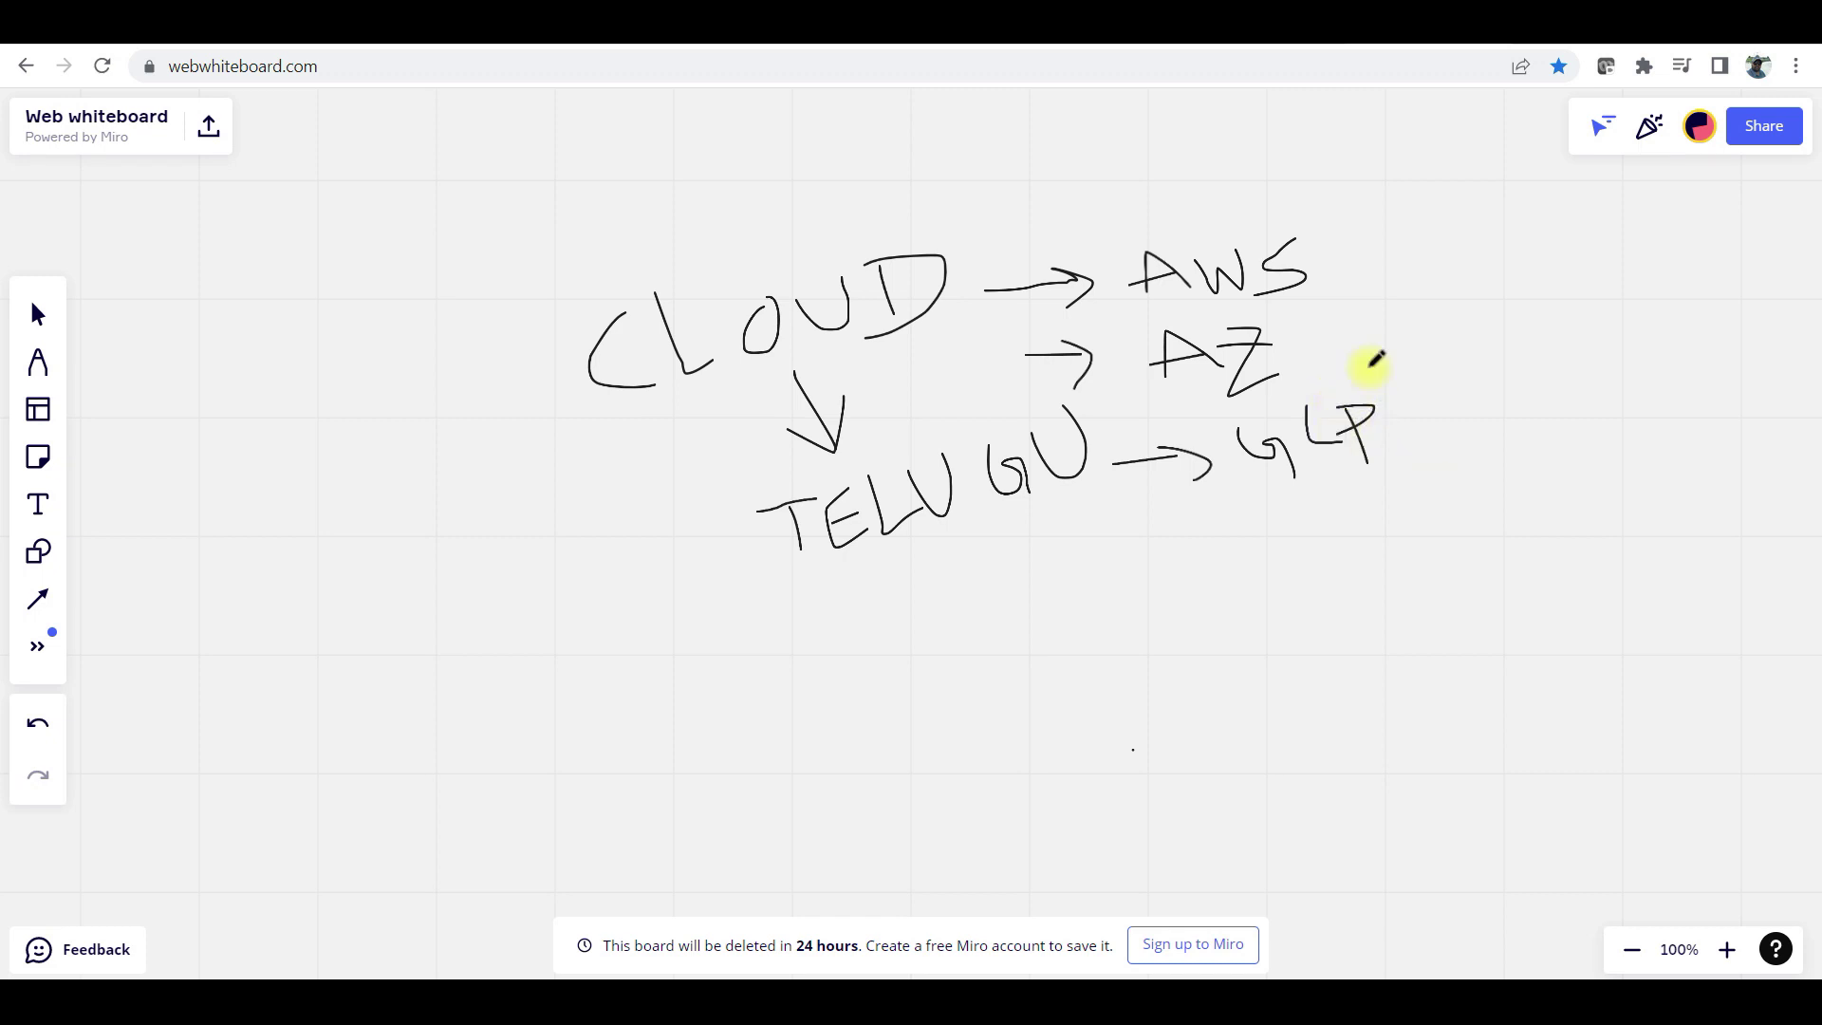
{"action": "left_click_drag", "start_coordinate": [1403, 439], "coordinate": [1506, 400]}
{"action": "left_click_drag", "start_coordinate": [1439, 432], "coordinate": [1488, 373]}
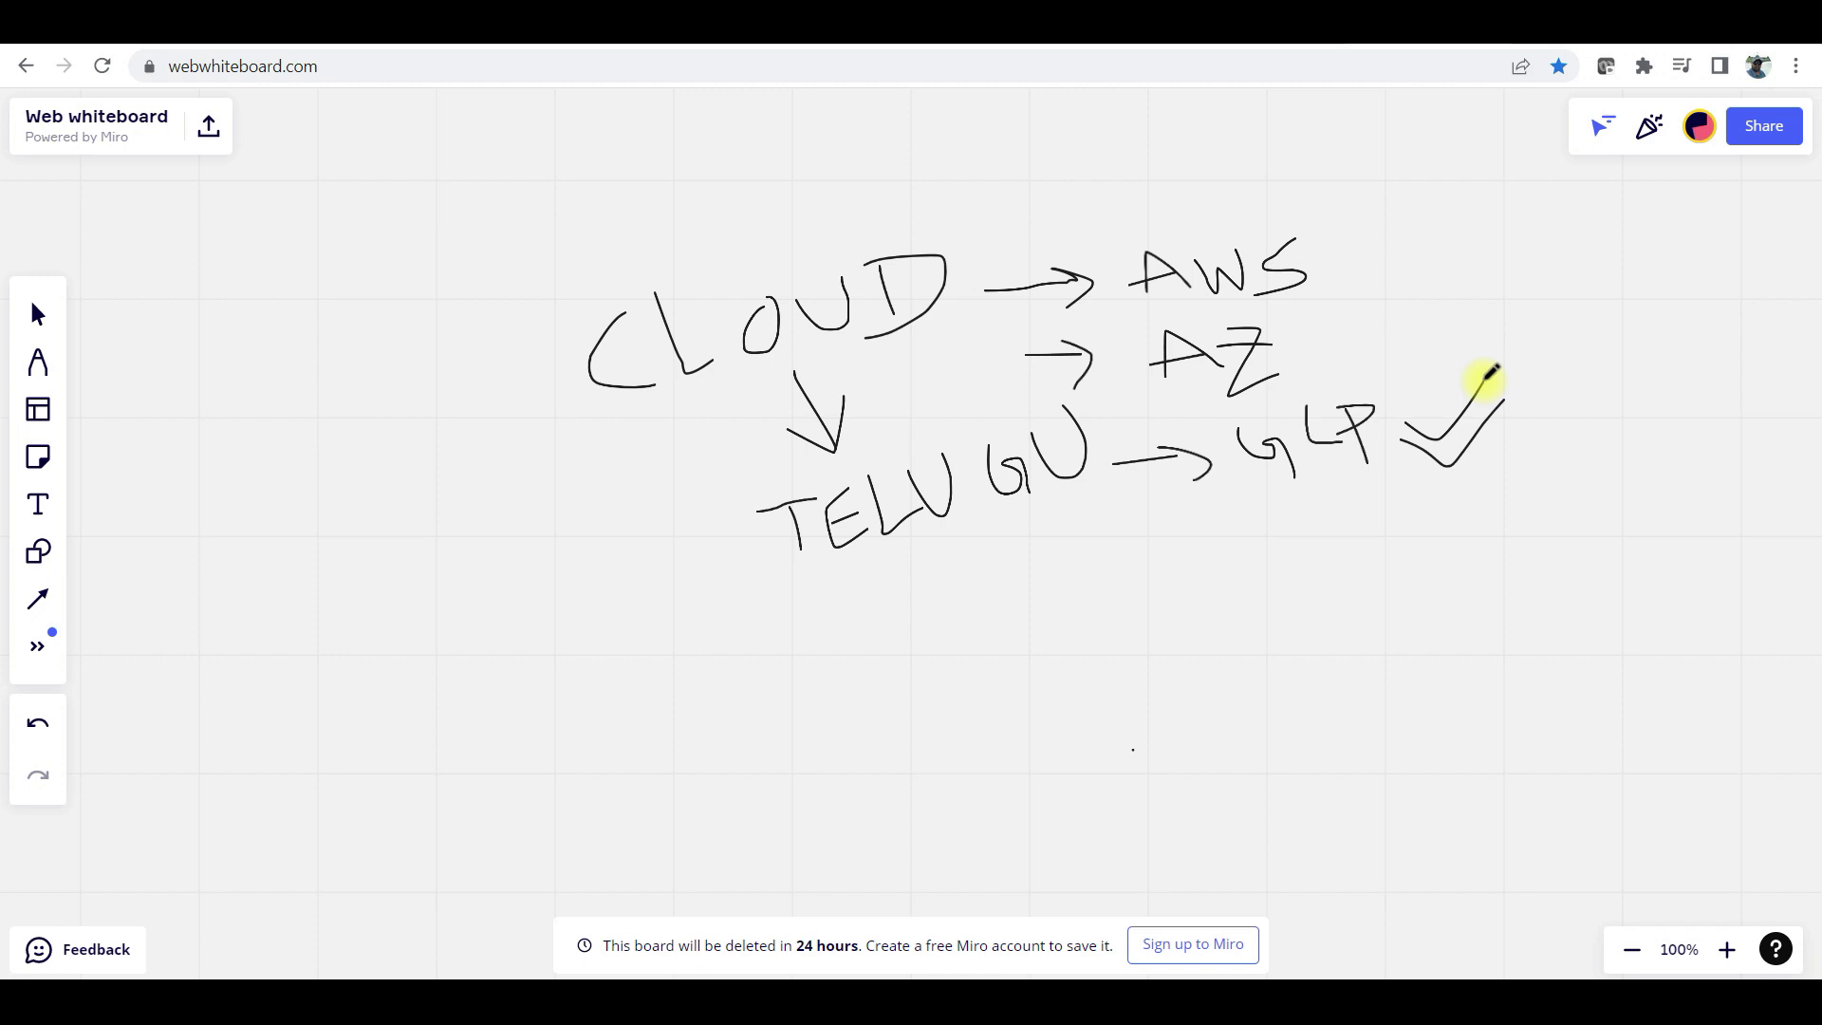
Step: Tick AZ and AWS, then start a new AWS note at the lower left
{"action": "left_click_drag", "start_coordinate": [1345, 342], "coordinate": [1429, 311]}
{"action": "left_click_drag", "start_coordinate": [1344, 254], "coordinate": [1420, 233]}
{"action": "mouse_move", "coordinate": [437, 627]}
{"action": "left_mouse_down"}
{"action": "mouse_move", "coordinate": [436, 558]}
{"action": "mouse_move", "coordinate": [498, 606]}
{"action": "mouse_move", "coordinate": [548, 559]}
{"action": "mouse_move", "coordinate": [538, 593]}
{"action": "left_mouse_up"}
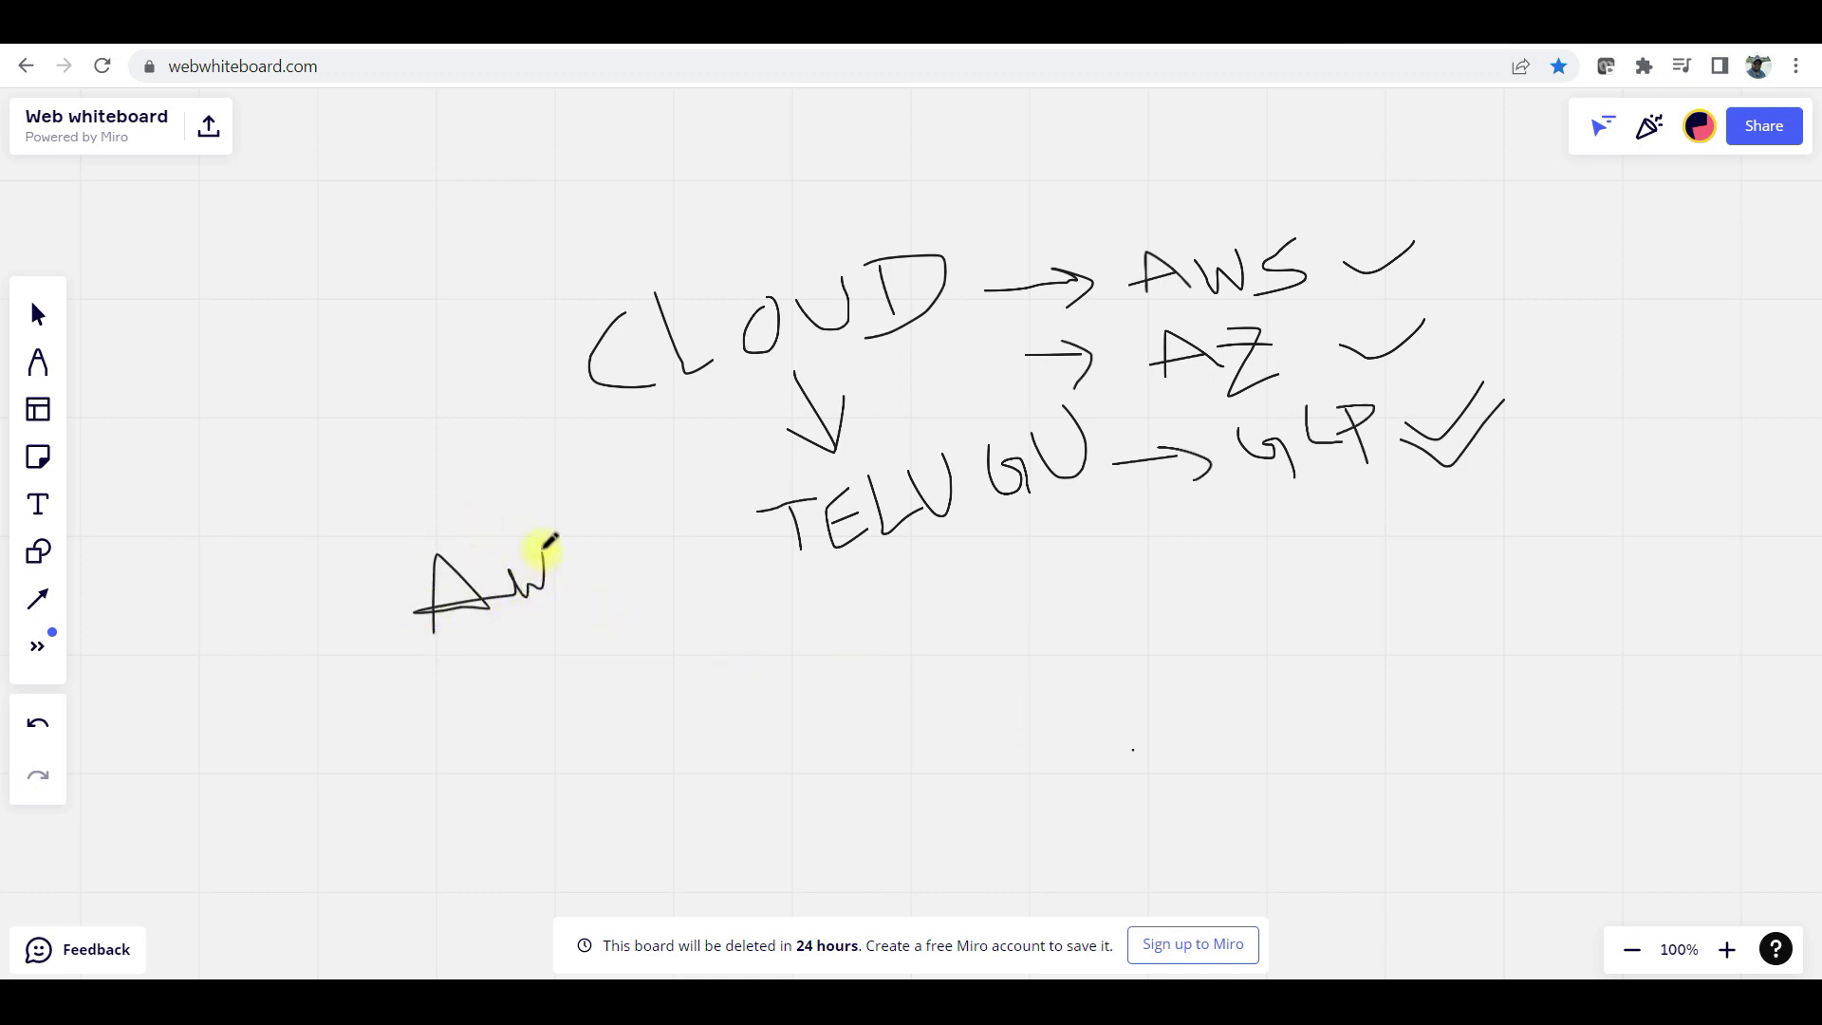
Step: Finish the left AWS note, double the AWS tick, scribble above AWS, and write 02 below the note
{"action": "left_click_drag", "start_coordinate": [598, 501], "coordinate": [605, 616]}
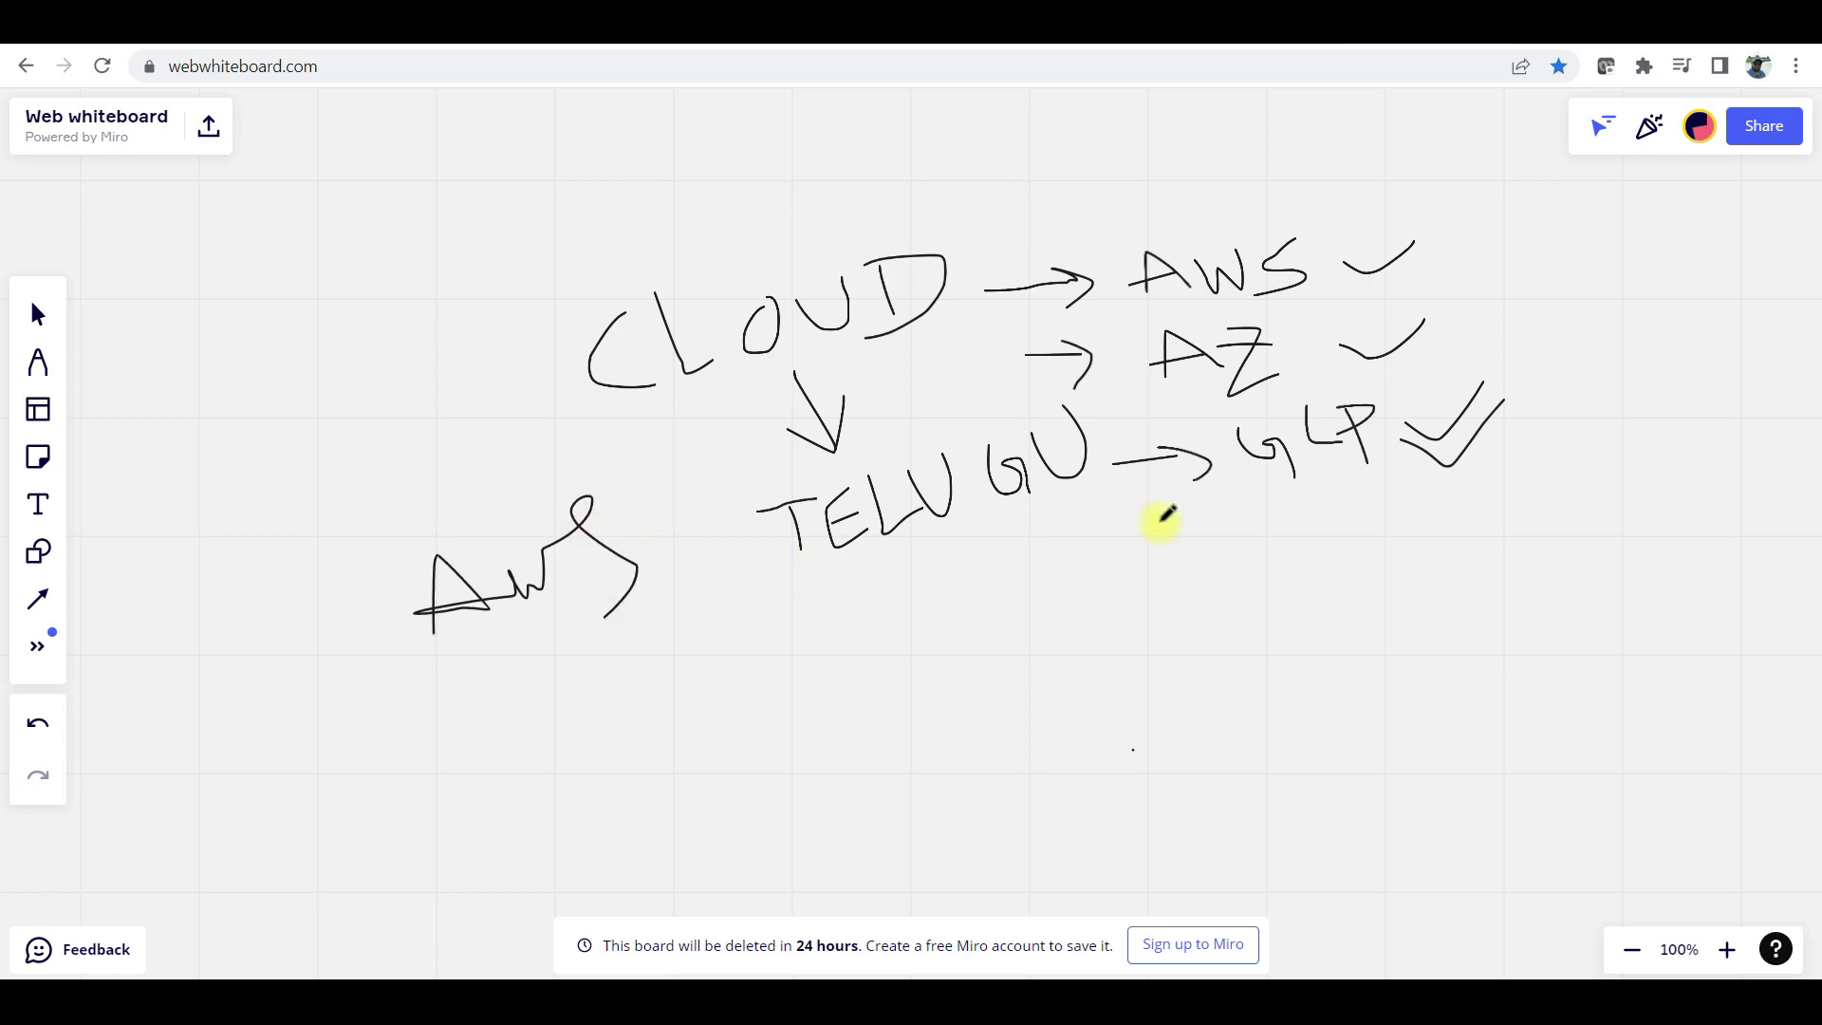
{"action": "left_click_drag", "start_coordinate": [1333, 262], "coordinate": [1449, 213]}
{"action": "mouse_move", "coordinate": [1250, 213]}
{"action": "left_mouse_down"}
{"action": "mouse_move", "coordinate": [1309, 183]}
{"action": "mouse_move", "coordinate": [1316, 235]}
{"action": "mouse_move", "coordinate": [1359, 228]}
{"action": "left_mouse_up"}
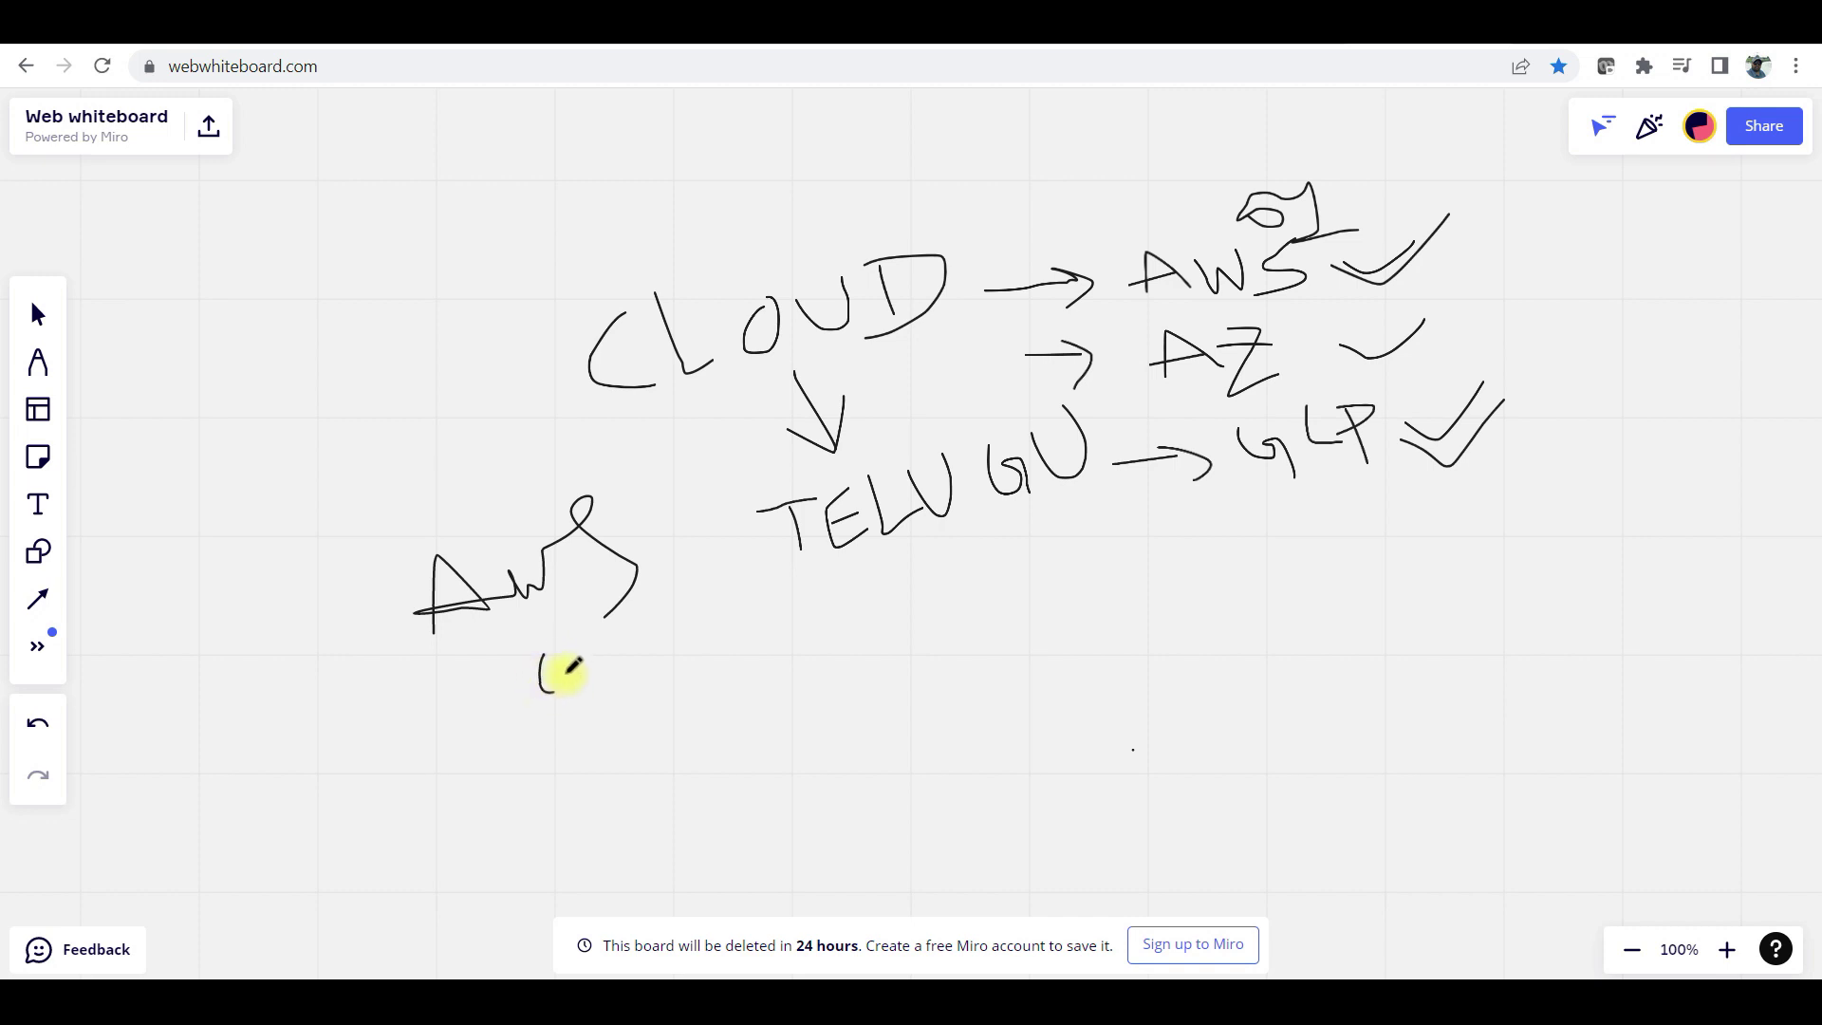
{"action": "mouse_move", "coordinate": [550, 654]}
{"action": "left_mouse_down"}
{"action": "mouse_move", "coordinate": [584, 686]}
{"action": "mouse_move", "coordinate": [663, 658]}
{"action": "left_mouse_up"}
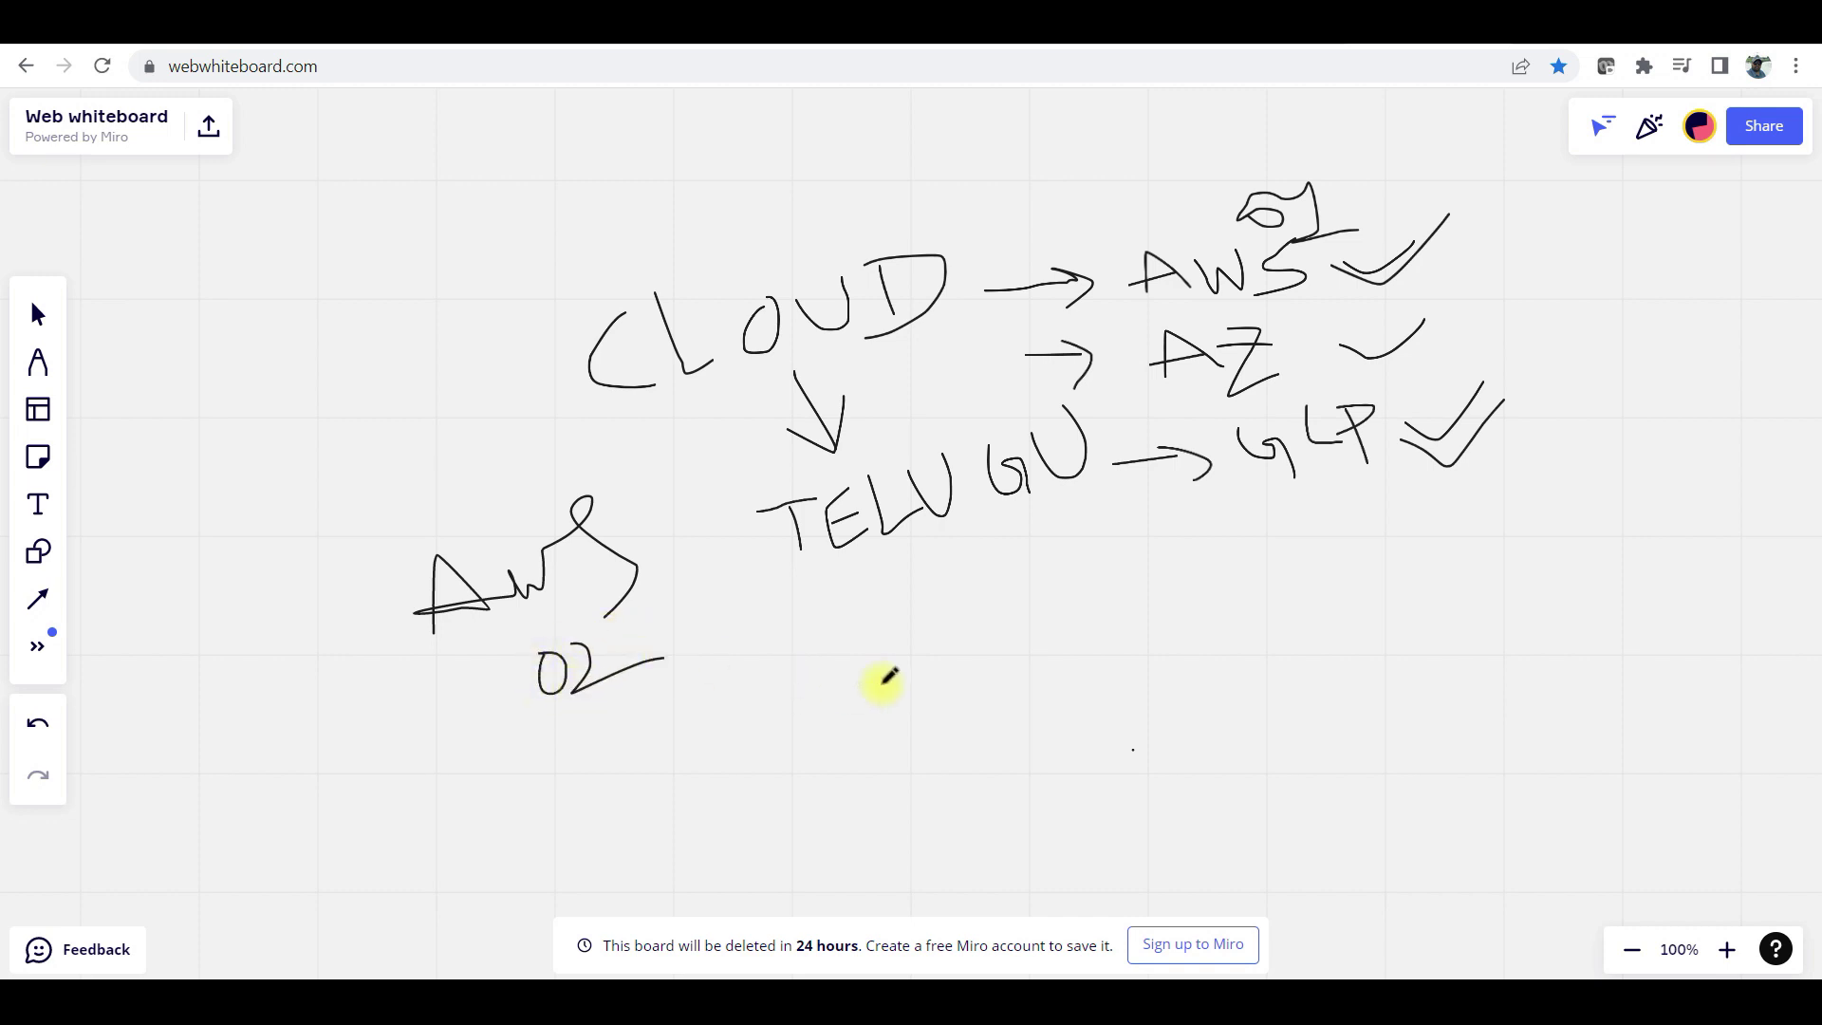